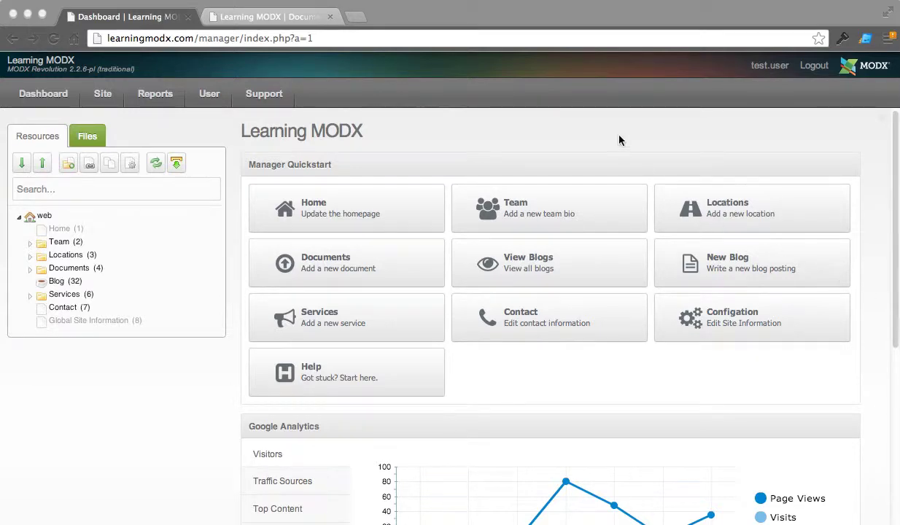
Open the live site's Blog page and scroll through existing posts like Corporate Supplies
{"action": "left_click", "coordinate": [306, 16]}
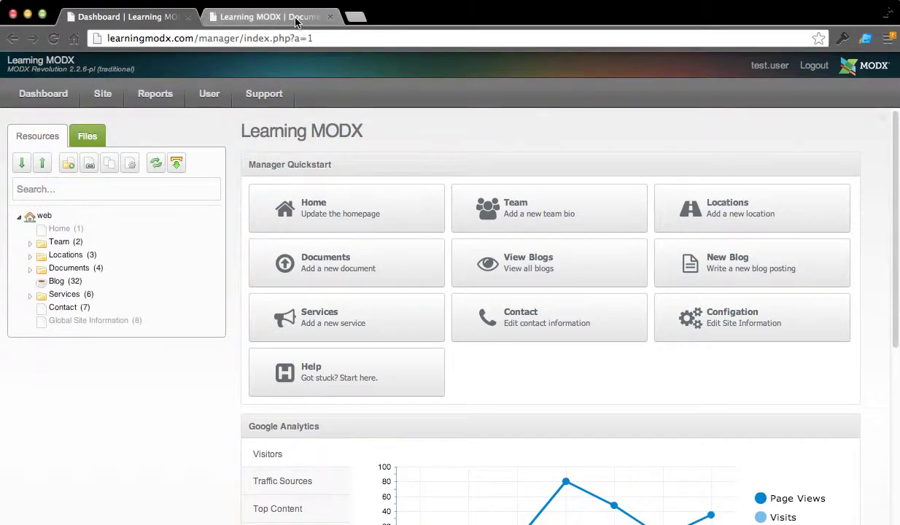
{"action": "left_click", "coordinate": [669, 156]}
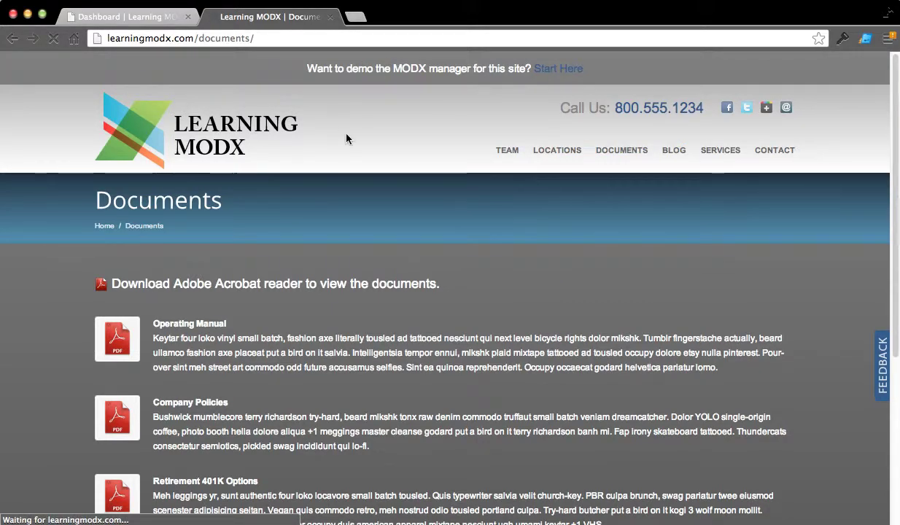
{"action": "scroll", "coordinate": [423, 213], "scroll_direction": "down", "scroll_amount": 3}
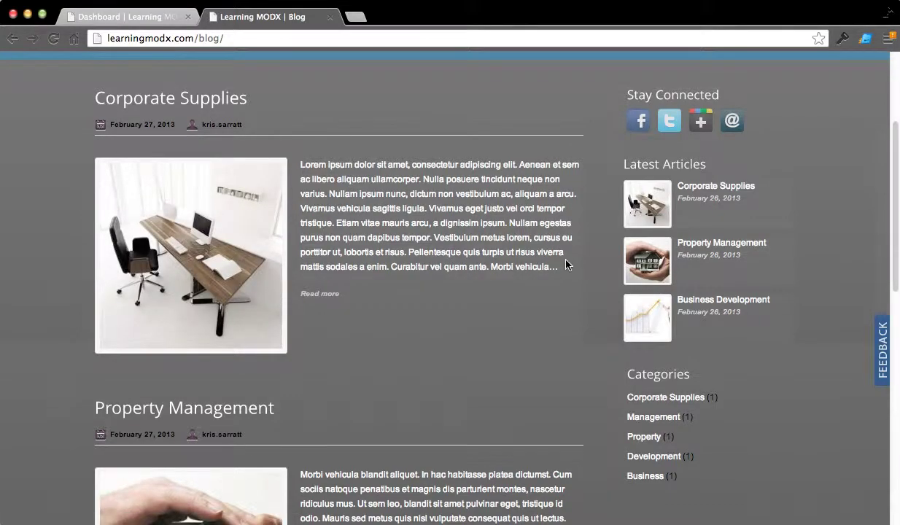
{"action": "scroll", "coordinate": [551, 257], "scroll_direction": "down", "scroll_amount": 3}
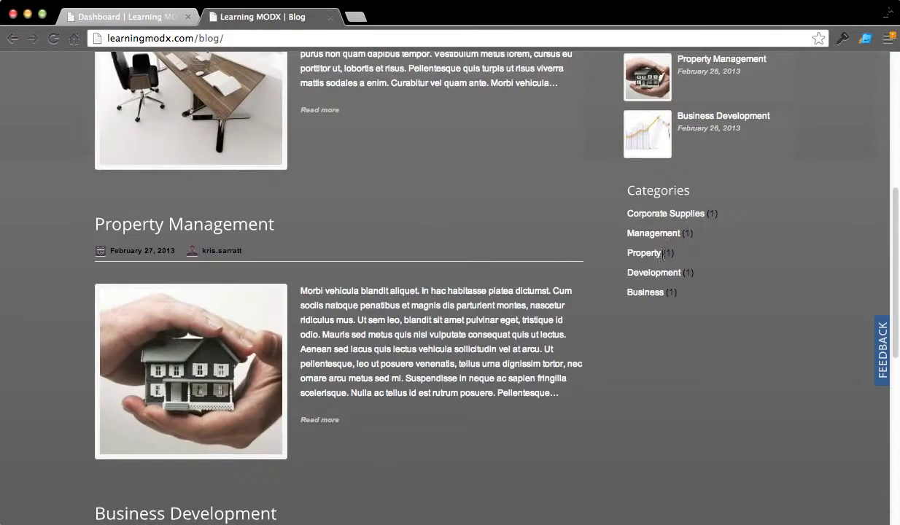
Browse the Blog article list from the Dashboard's View Blogs, then start a New Article
{"action": "left_click", "coordinate": [124, 17]}
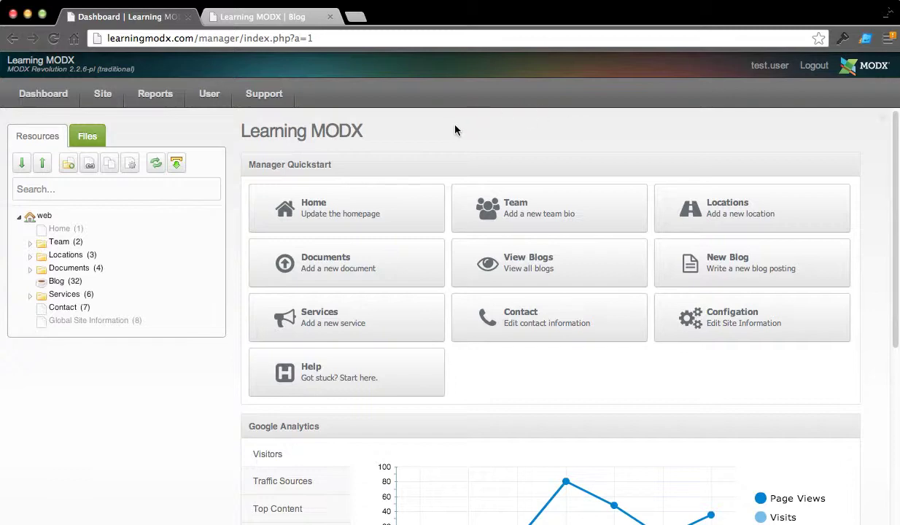
{"action": "left_click", "coordinate": [510, 262]}
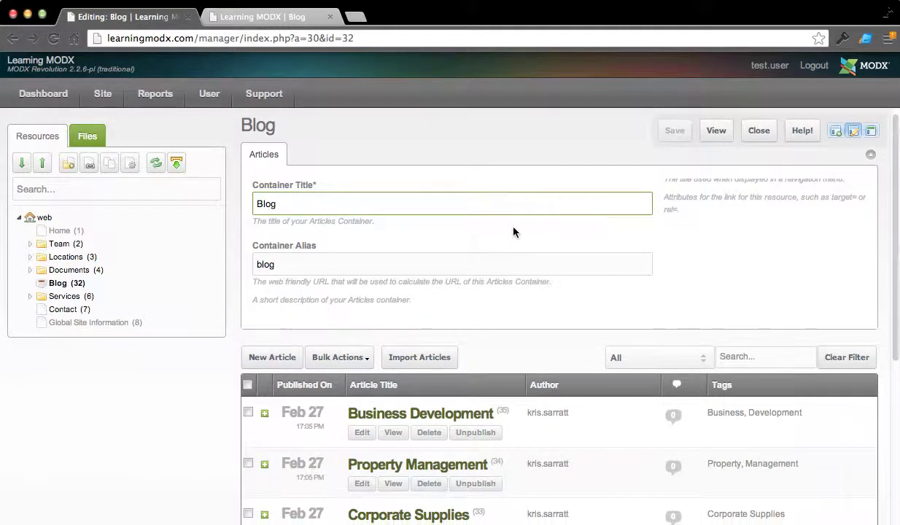
{"action": "scroll", "coordinate": [514, 231], "scroll_direction": "down", "scroll_amount": 1}
{"action": "scroll", "coordinate": [515, 232], "scroll_direction": "down", "scroll_amount": 5}
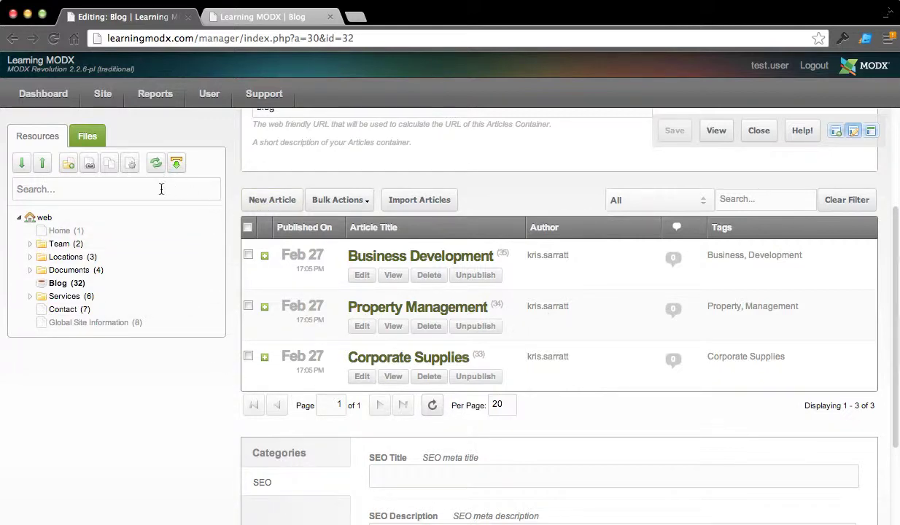
{"action": "left_click", "coordinate": [40, 94]}
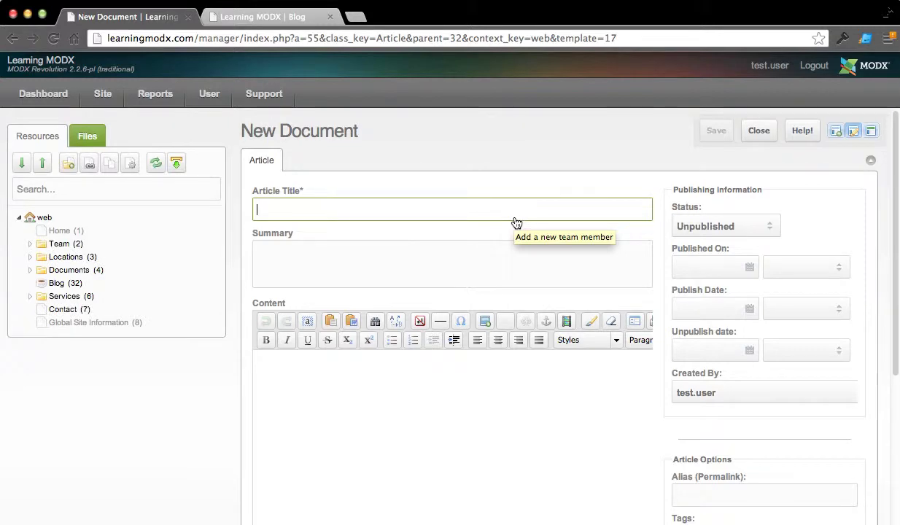
Title the article 'Test Blog' and enter the teaser summary 'Test blog summary will go here…'
{"action": "type", "text": "Test Blog"}
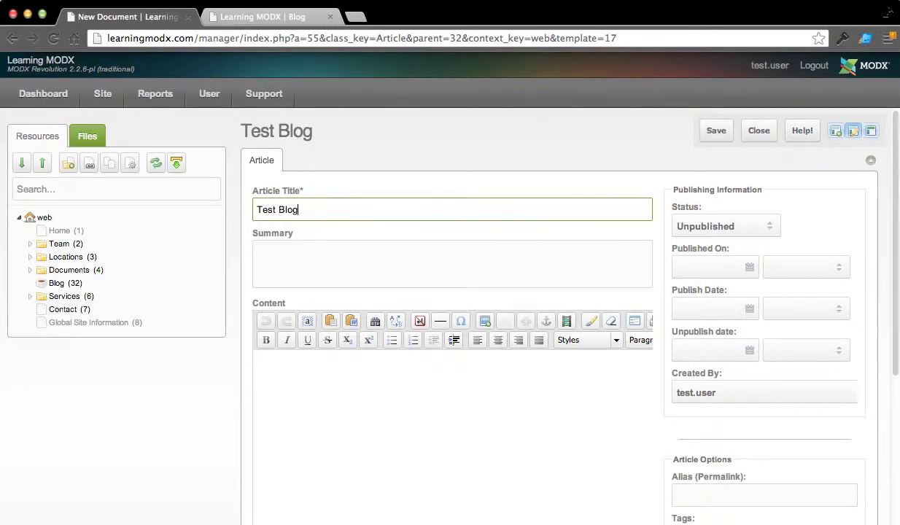
{"action": "key", "text": "Tab"}
{"action": "type", "text": "Test blog summary wi"}
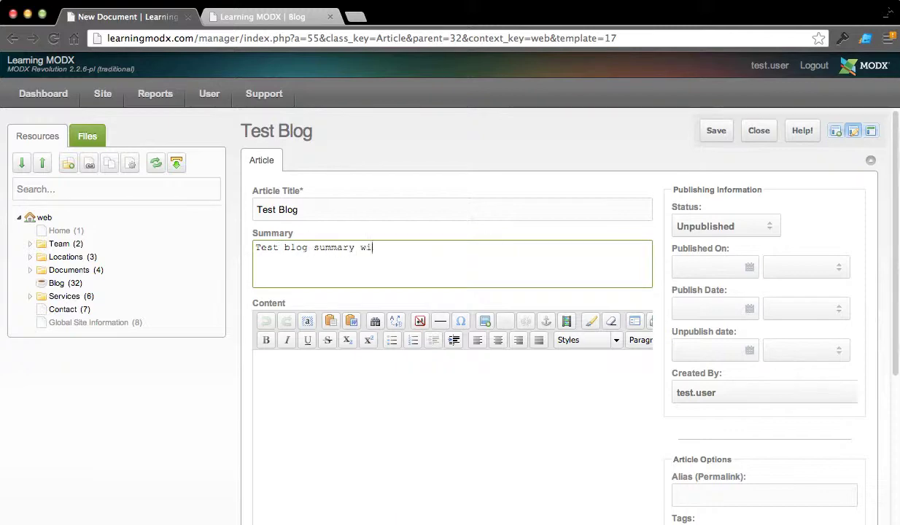
{"action": "type", "text": "ll go here.  This is"}
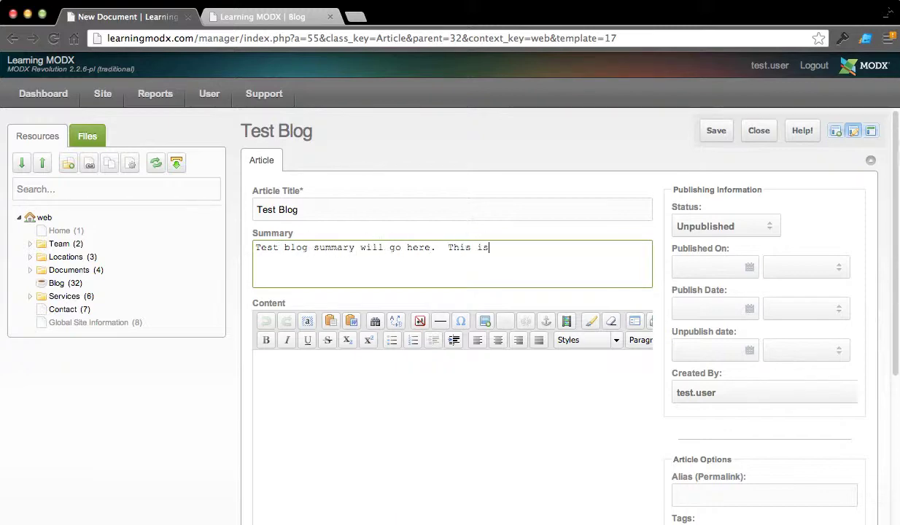
{"action": "type", "text": " teaser text t"}
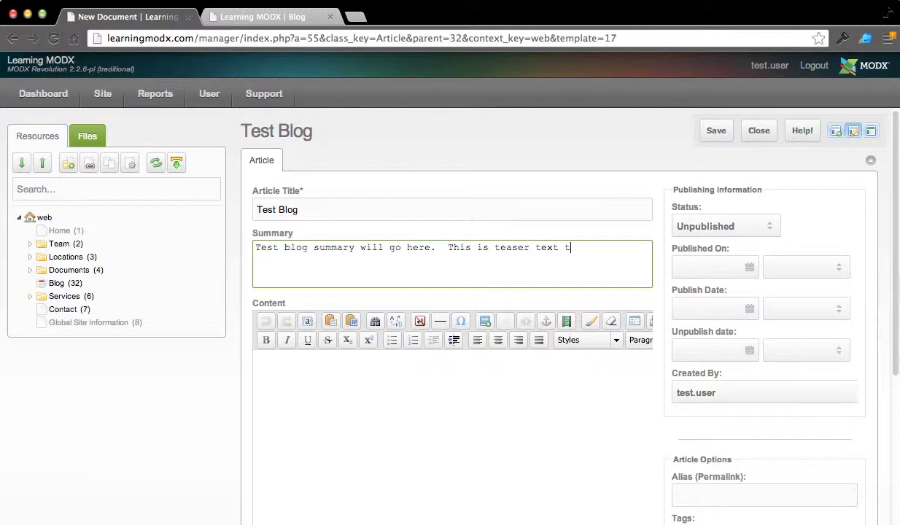
{"action": "type", "text": "o get people to read t"}
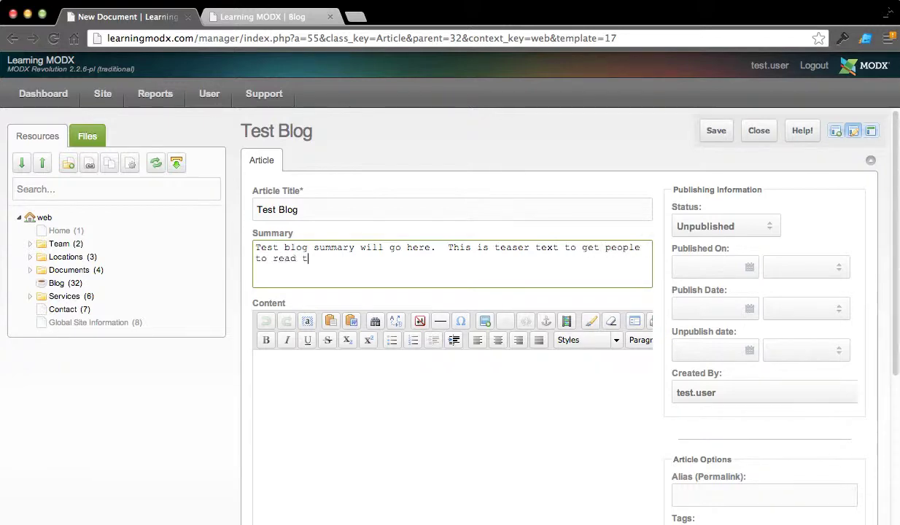
{"action": "type", "text": "he article."}
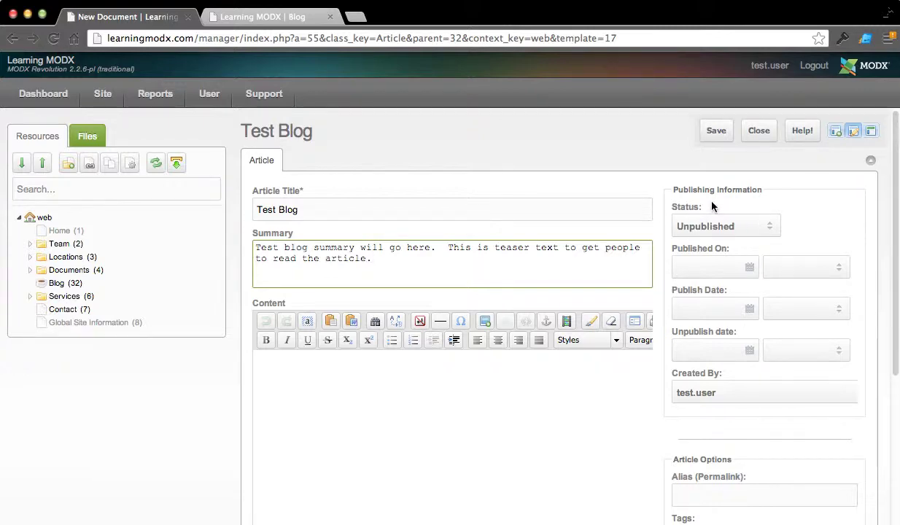
Set the article's Status to Published under Publishing Information and review the form
{"action": "left_click", "coordinate": [761, 229]}
{"action": "left_click", "coordinate": [743, 246]}
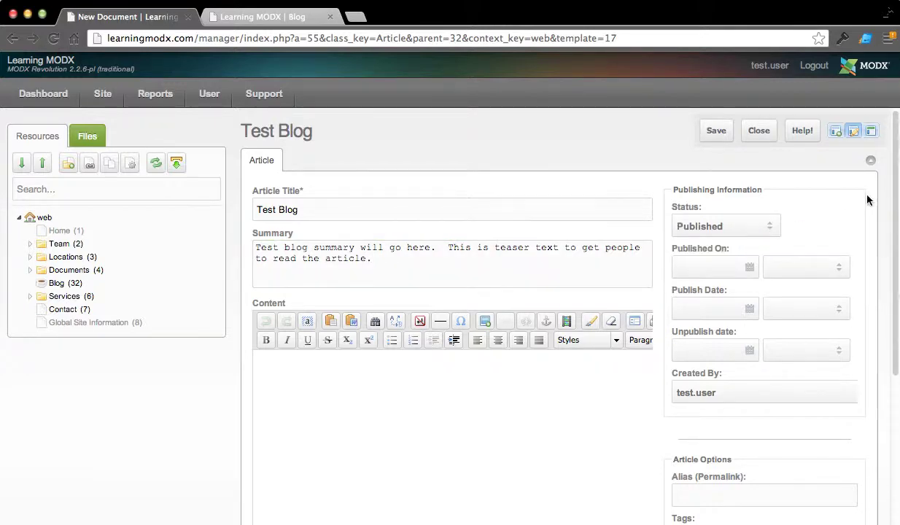
{"action": "scroll", "coordinate": [861, 203], "scroll_direction": "down", "scroll_amount": 1}
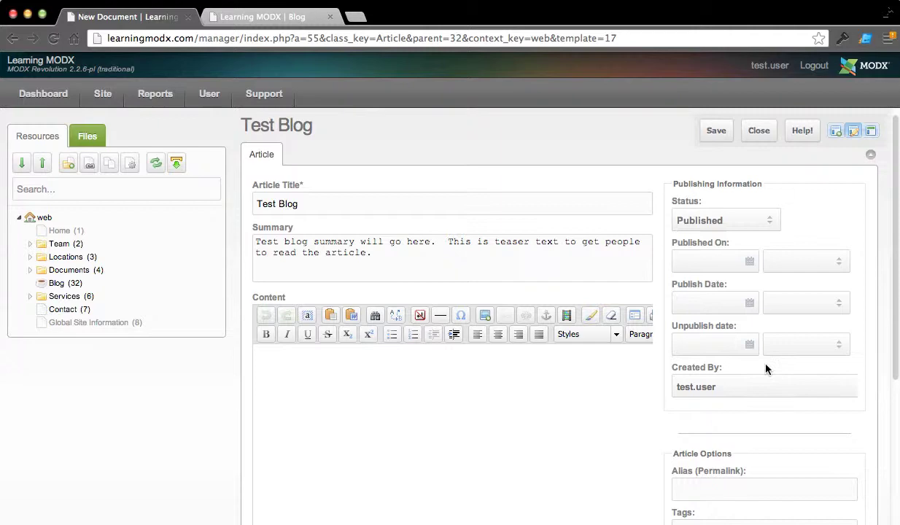
{"action": "mouse_move", "coordinate": [713, 267]}
{"action": "scroll", "coordinate": [749, 346], "scroll_direction": "down", "scroll_amount": 4}
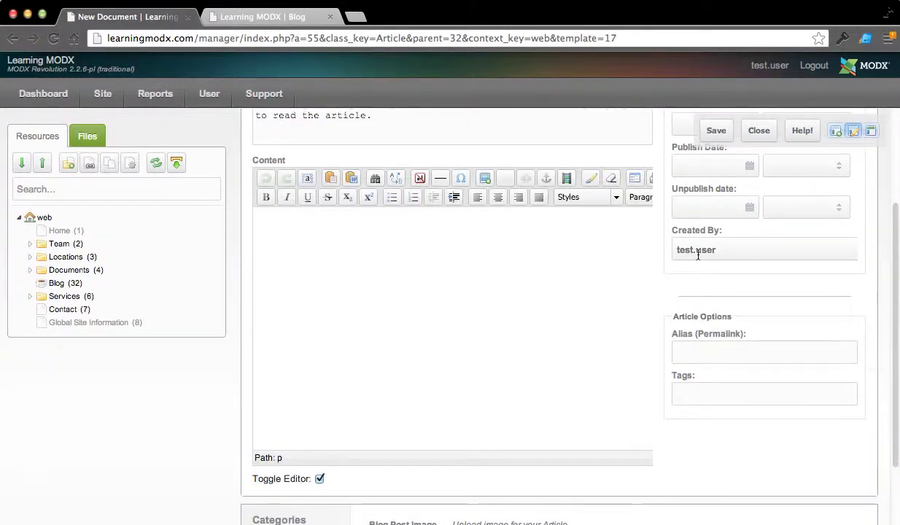
{"action": "scroll", "coordinate": [464, 345], "scroll_direction": "up", "scroll_amount": 1}
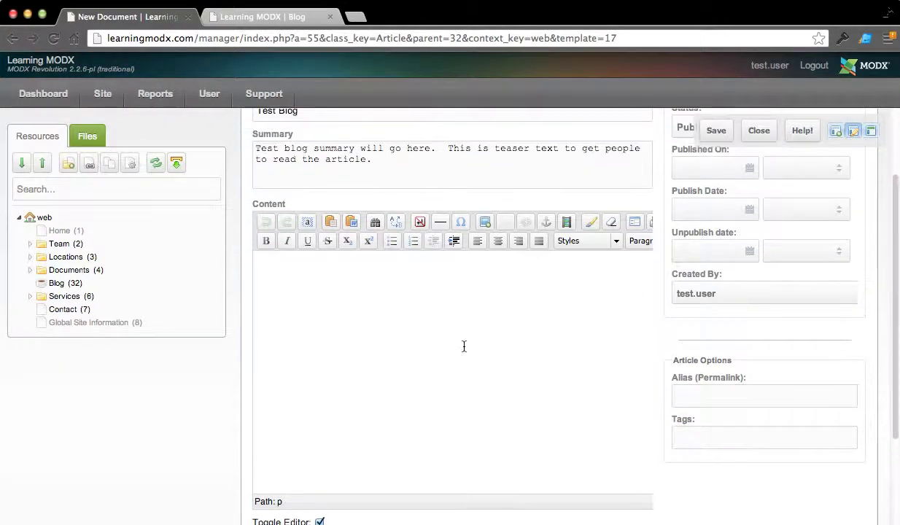
{"action": "scroll", "coordinate": [464, 346], "scroll_direction": "up", "scroll_amount": 1}
Write the article body 'Content will go here for this blog posting.'
{"action": "left_click", "coordinate": [378, 366]}
{"action": "type", "text": "Co"}
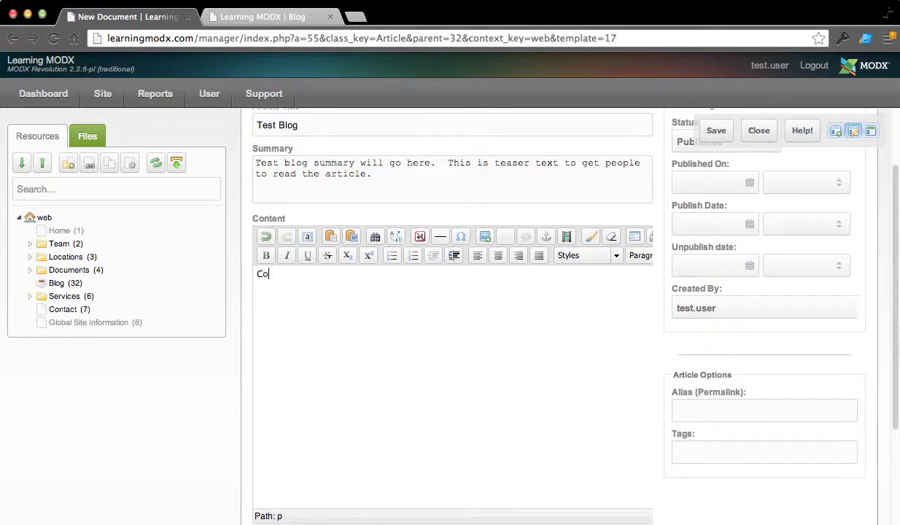
{"action": "type", "text": "ntent will go here "}
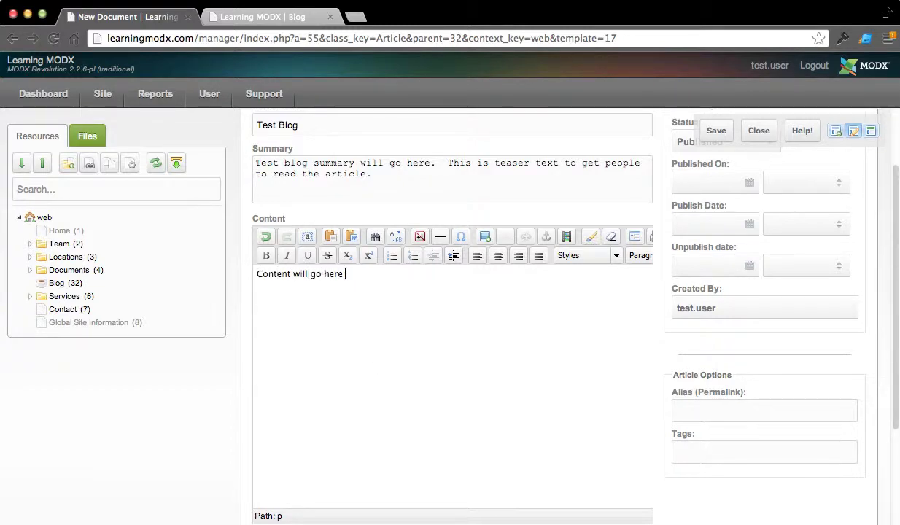
{"action": "type", "text": "for this blog"}
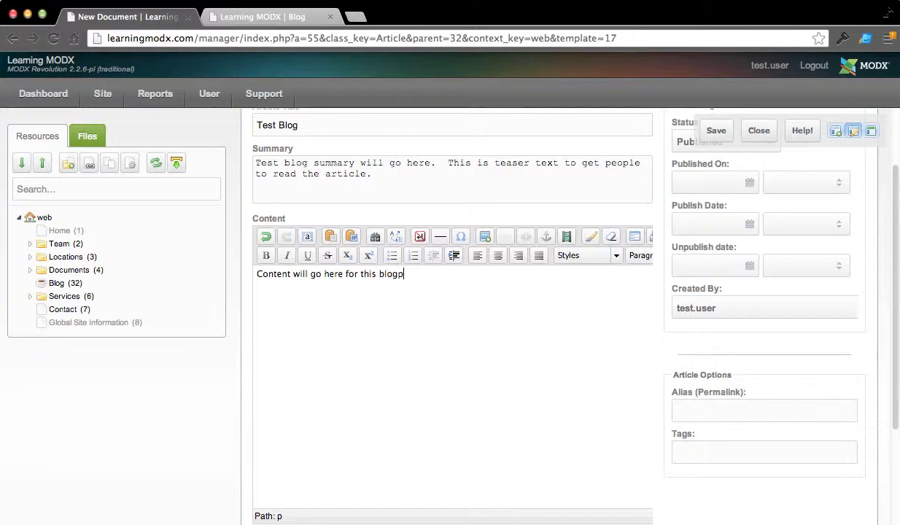
{"action": "type", "text": " posting."}
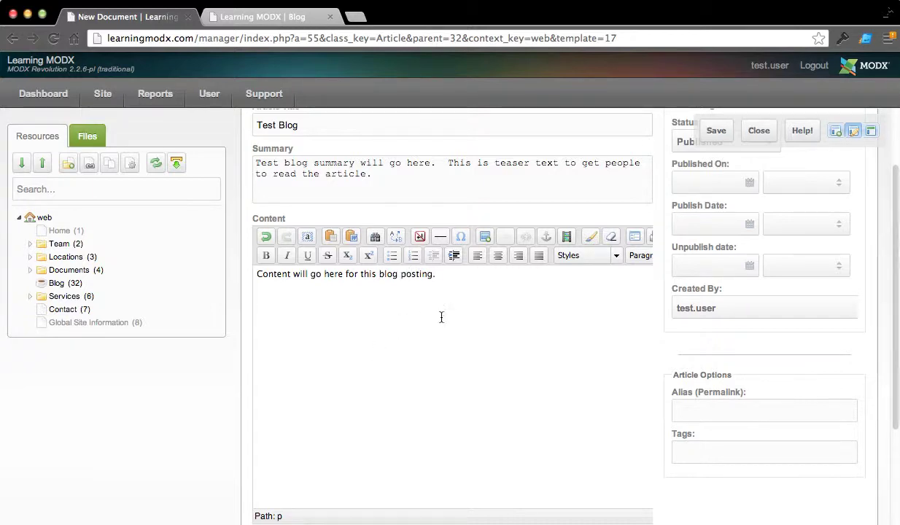
{"action": "scroll", "coordinate": [770, 217], "scroll_direction": "down", "scroll_amount": 1}
{"action": "scroll", "coordinate": [770, 216], "scroll_direction": "down", "scroll_amount": 1}
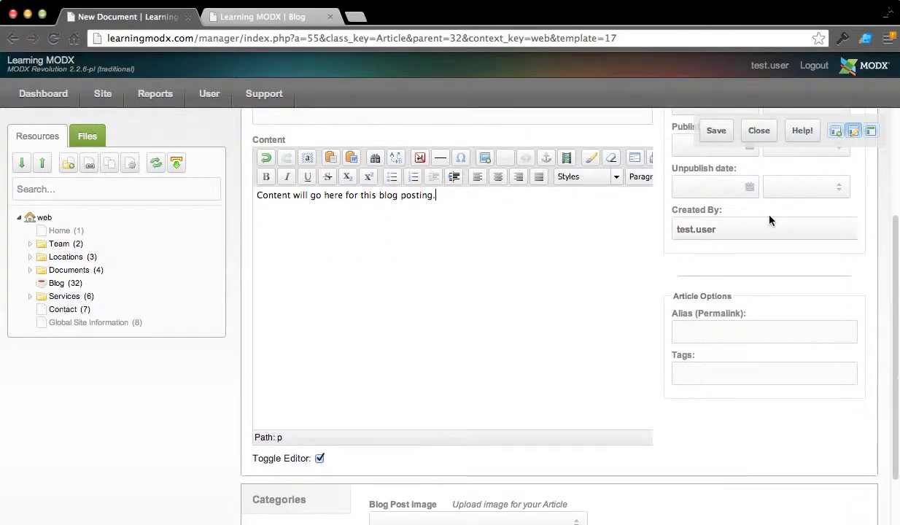
Replace the article's Test tag with 'Trial', glancing at the live blog page meanwhile
{"action": "left_click", "coordinate": [705, 368]}
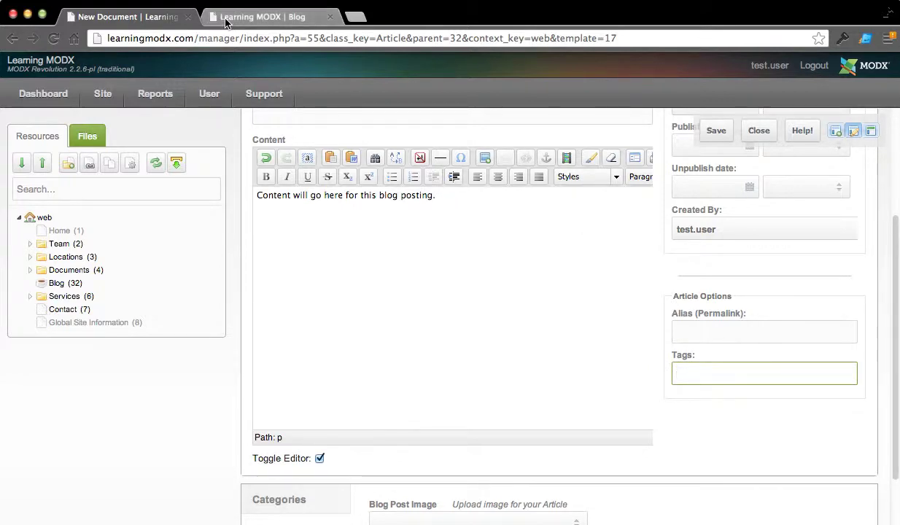
{"action": "type", "text": "Test"}
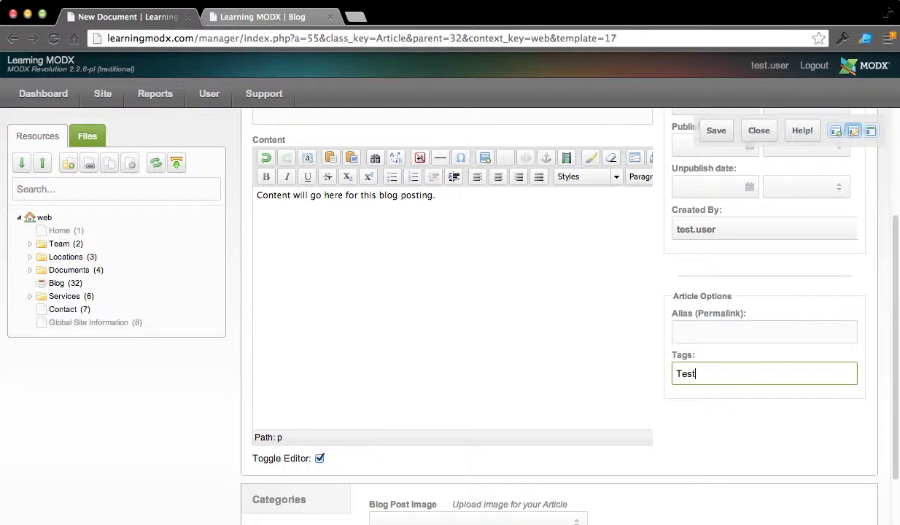
{"action": "key", "text": "BackSpace"}
{"action": "key", "text": "BackSpace"}
{"action": "key", "text": "BackSpace"}
{"action": "type", "text": "Trial"}
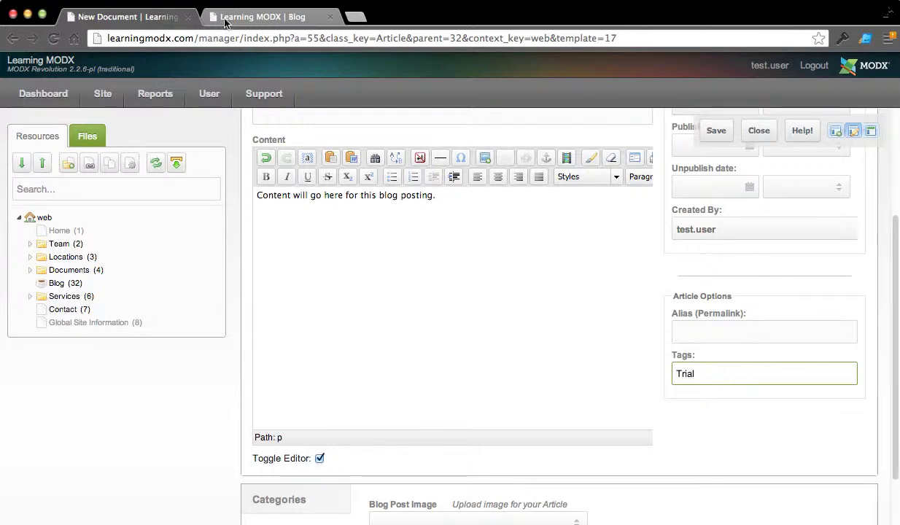
{"action": "left_click", "coordinate": [270, 20]}
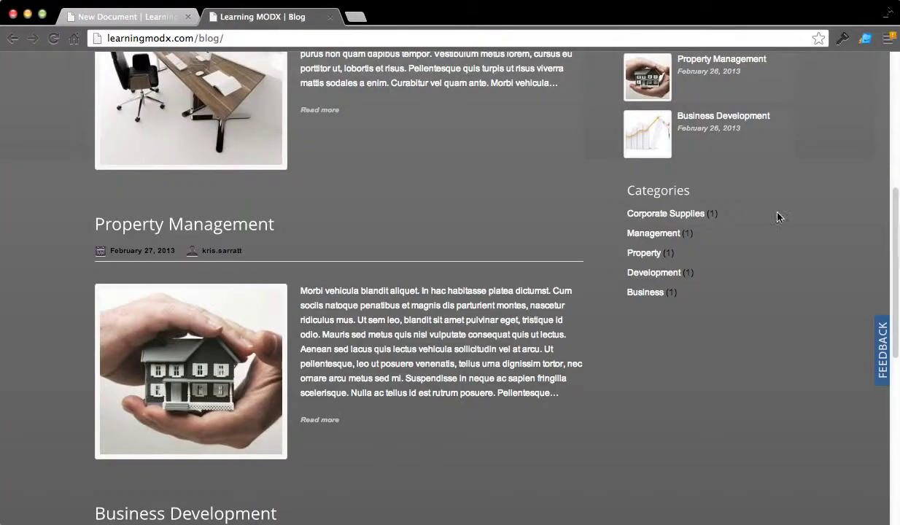
{"action": "left_click", "coordinate": [151, 18]}
Choose blog/property-management.jpeg from the MODX Browser as the Blog Post Image
{"action": "scroll", "coordinate": [518, 322], "scroll_direction": "down", "scroll_amount": 2}
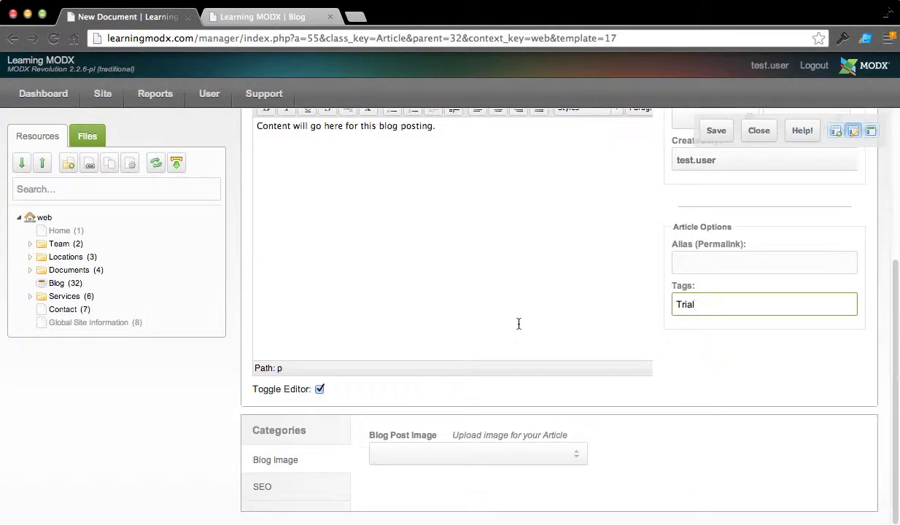
{"action": "left_click", "coordinate": [582, 459]}
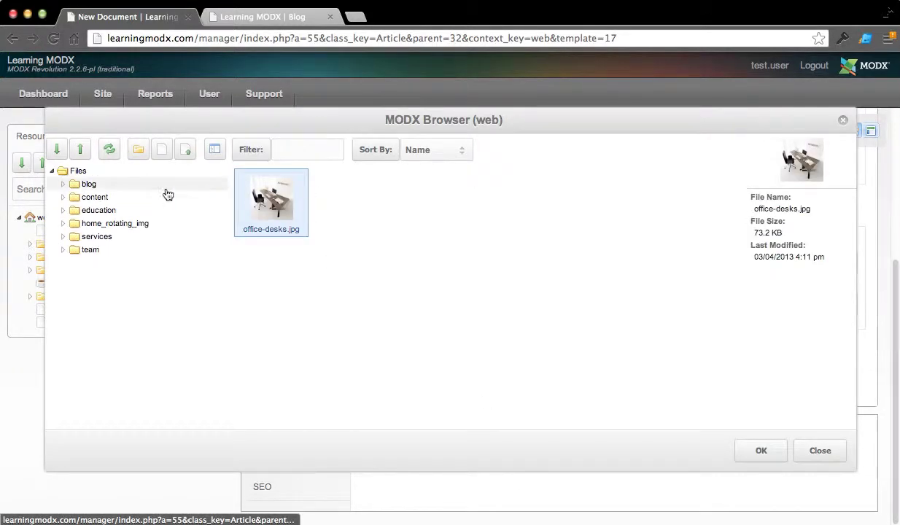
{"action": "left_click", "coordinate": [88, 184]}
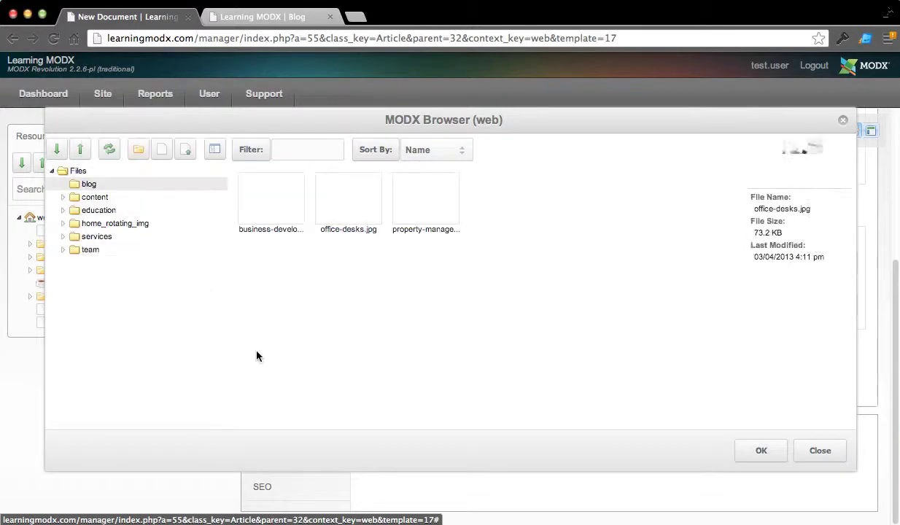
{"action": "double_click", "coordinate": [426, 195]}
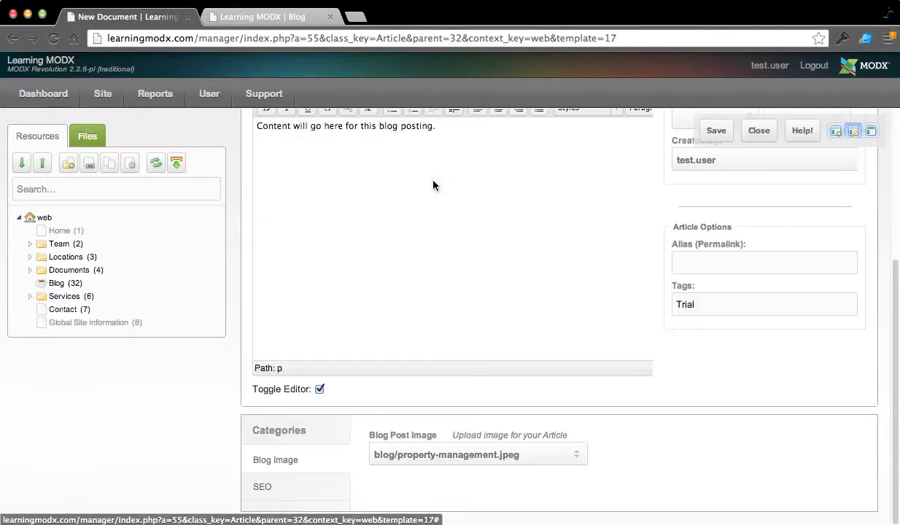
{"action": "scroll", "coordinate": [635, 376], "scroll_direction": "down", "scroll_amount": 3}
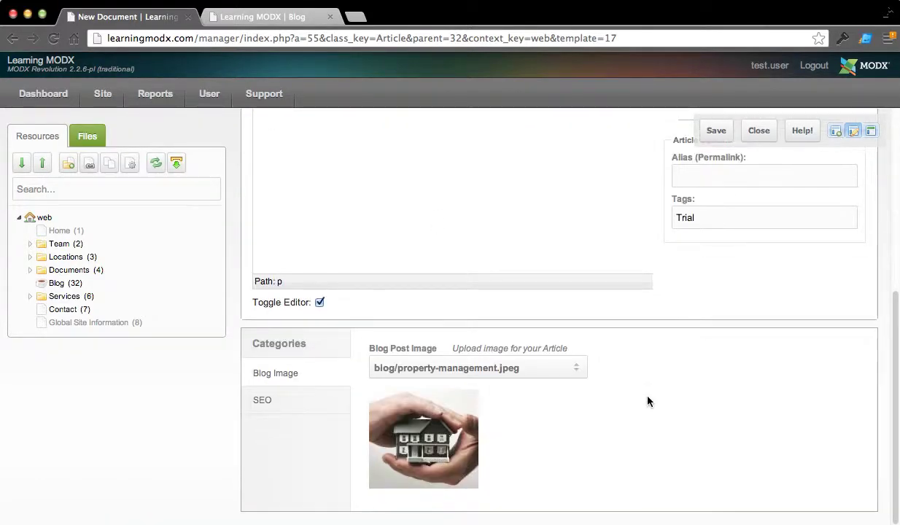
{"action": "scroll", "coordinate": [638, 394], "scroll_direction": "up", "scroll_amount": 7}
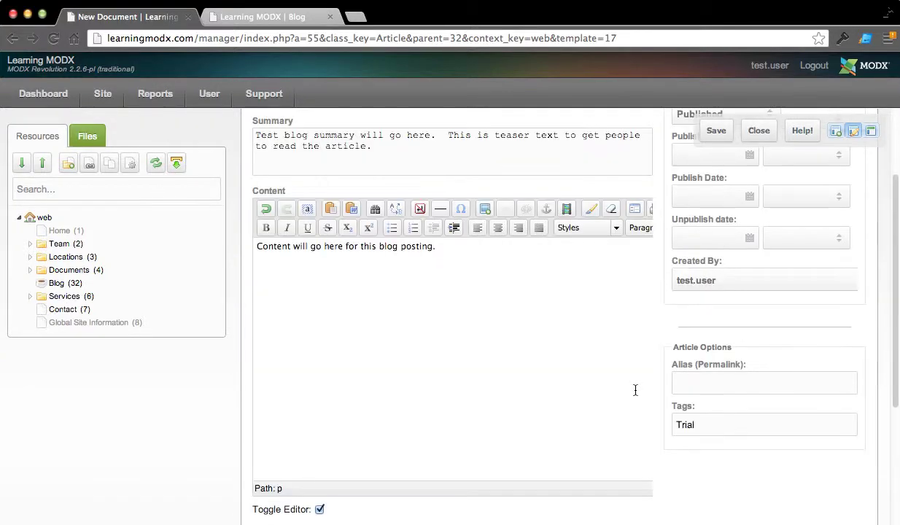
{"action": "scroll", "coordinate": [627, 380], "scroll_direction": "up", "scroll_amount": 3}
Save Test Blog so it is published with the alias test-blog
{"action": "left_click", "coordinate": [711, 130]}
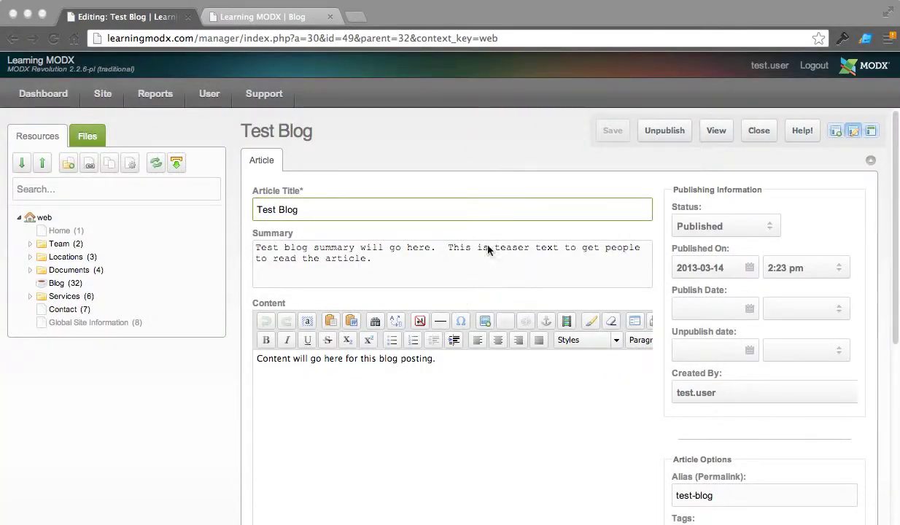
{"action": "left_click", "coordinate": [476, 177]}
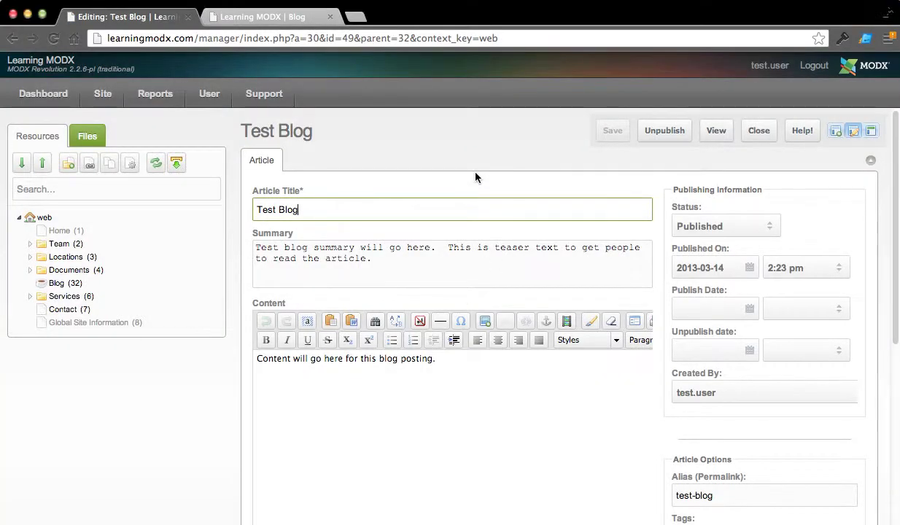
Reload the live Blog page and open the full Test Blog post
{"action": "left_click", "coordinate": [263, 16]}
{"action": "scroll", "coordinate": [668, 50], "scroll_direction": "up", "scroll_amount": 5}
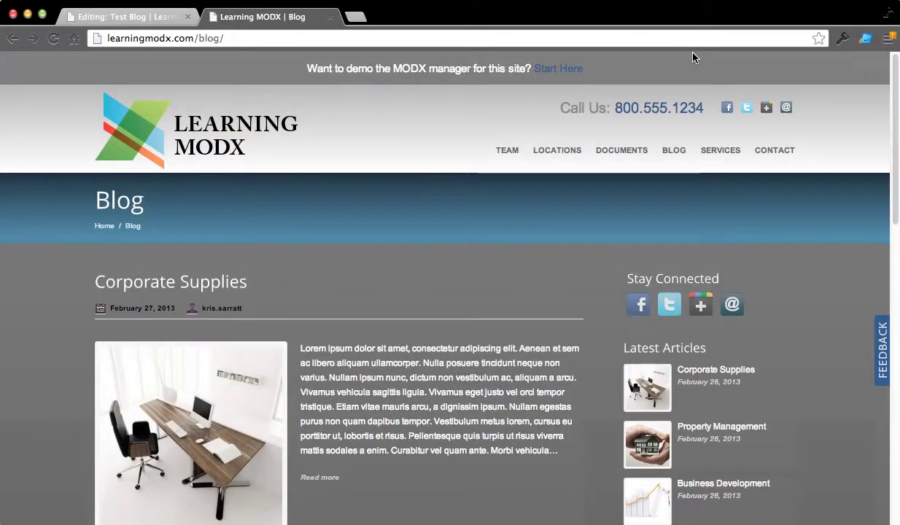
{"action": "left_click", "coordinate": [54, 38]}
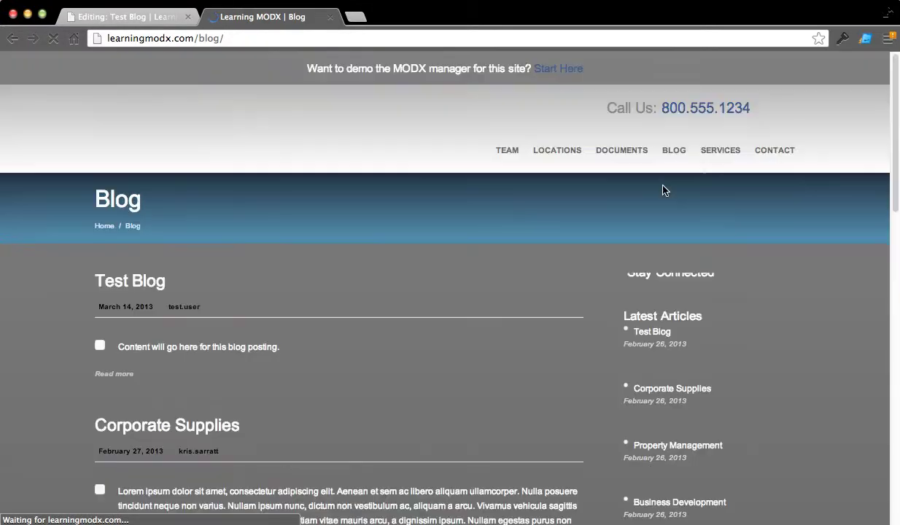
{"action": "scroll", "coordinate": [447, 199], "scroll_direction": "down", "scroll_amount": 3}
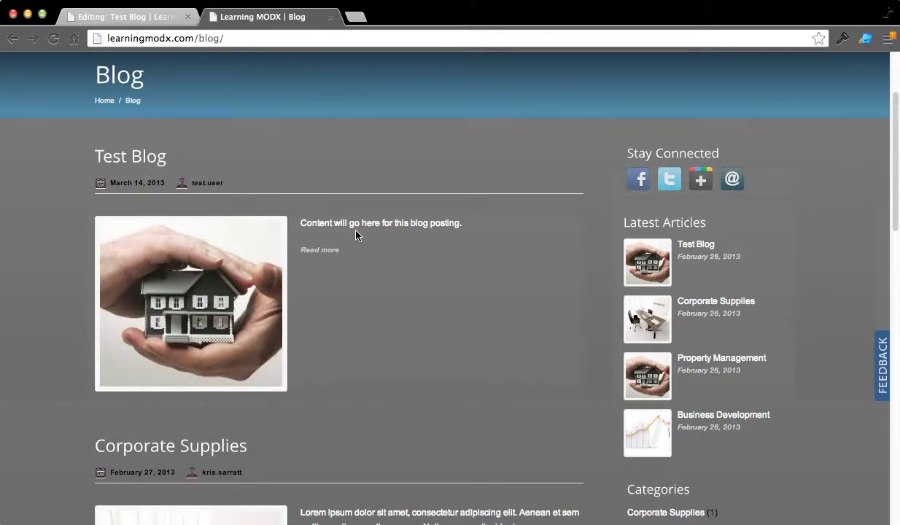
{"action": "left_click", "coordinate": [316, 253]}
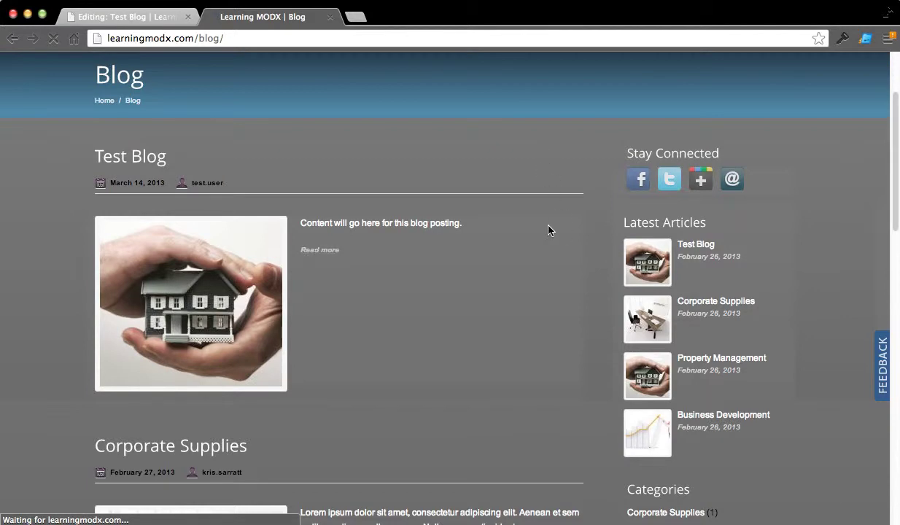
Confirm Test Blog is listed under the Trial category, then return to the editor
{"action": "scroll", "coordinate": [550, 231], "scroll_direction": "down", "scroll_amount": 3}
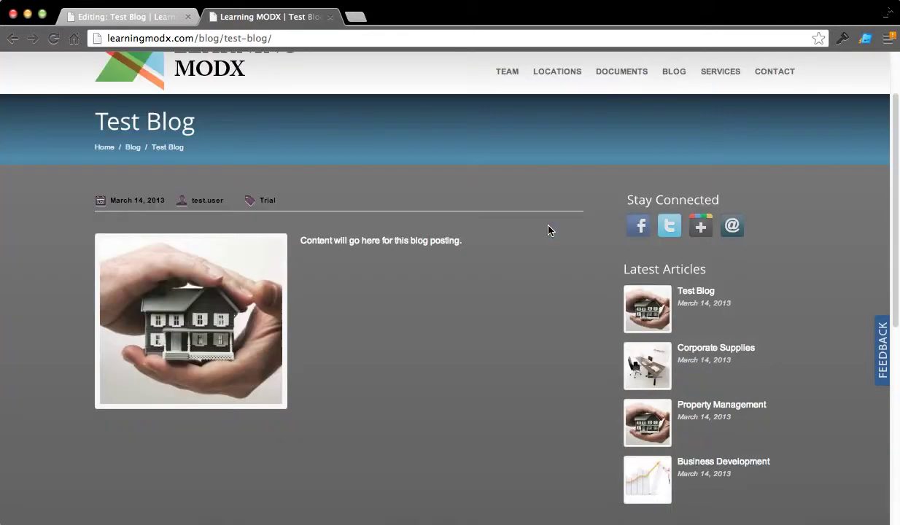
{"action": "scroll", "coordinate": [549, 231], "scroll_direction": "down", "scroll_amount": 3}
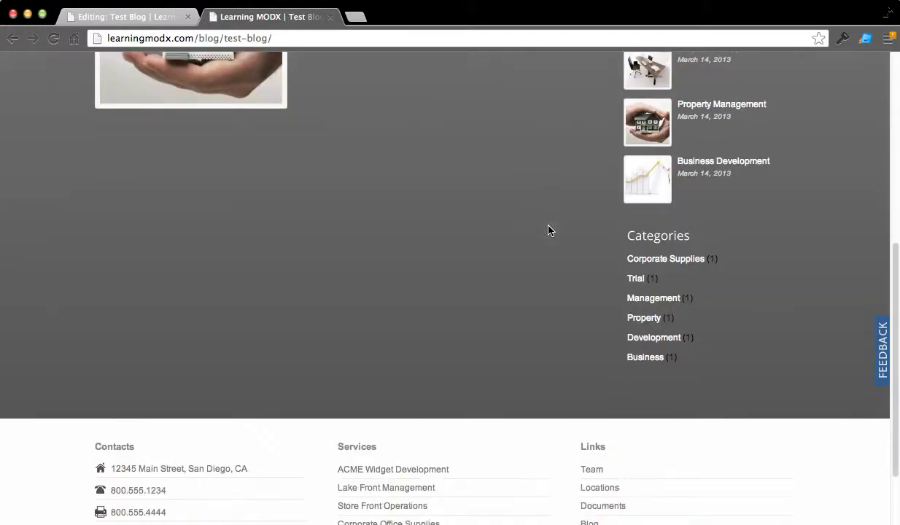
{"action": "left_click", "coordinate": [635, 278]}
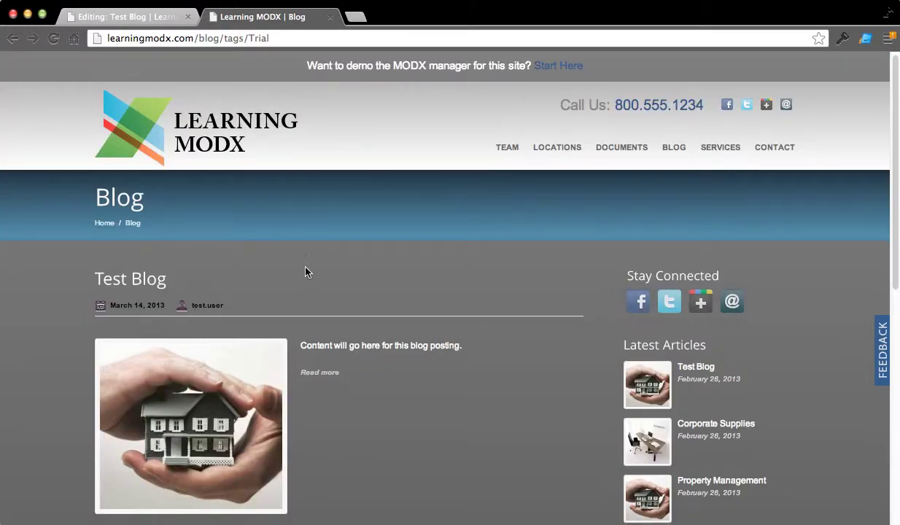
{"action": "scroll", "coordinate": [305, 271], "scroll_direction": "down", "scroll_amount": 3}
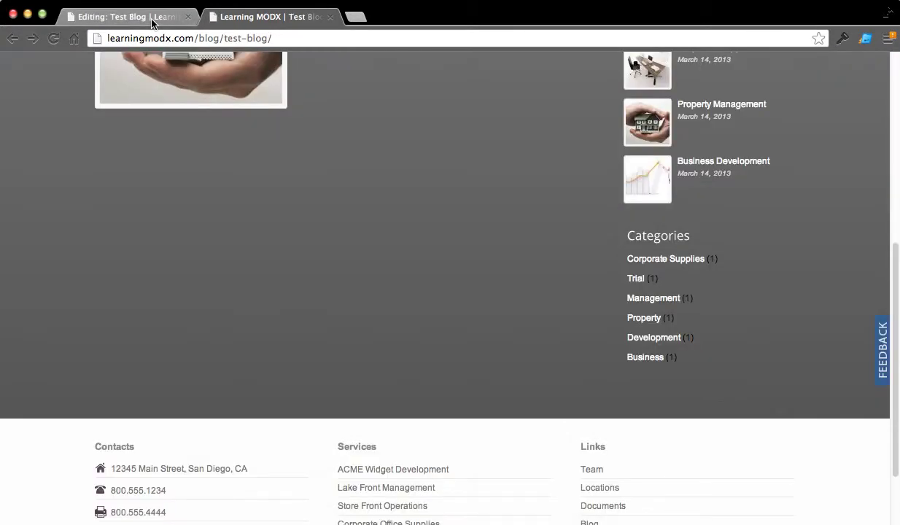
{"action": "left_click", "coordinate": [128, 16]}
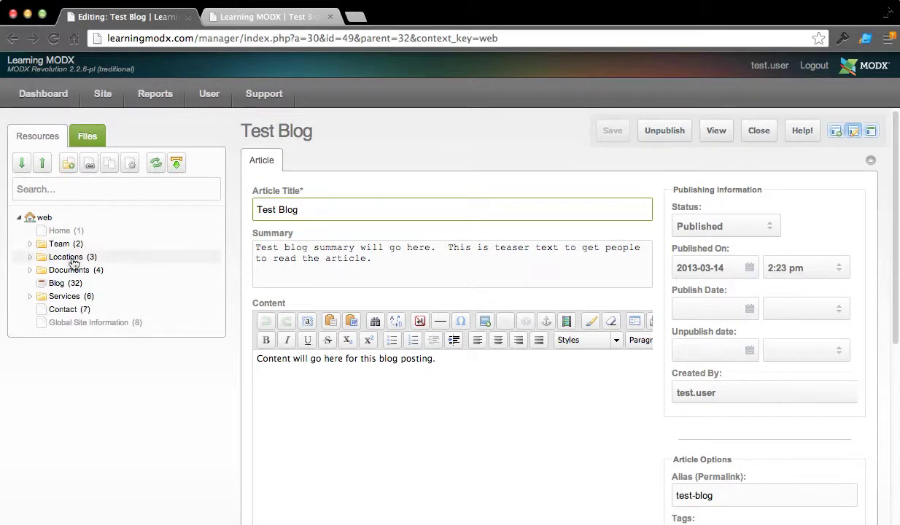
Open the Blog articles grid via View Blogs, showing Test Blog first tagged Trial
{"action": "left_click", "coordinate": [60, 286]}
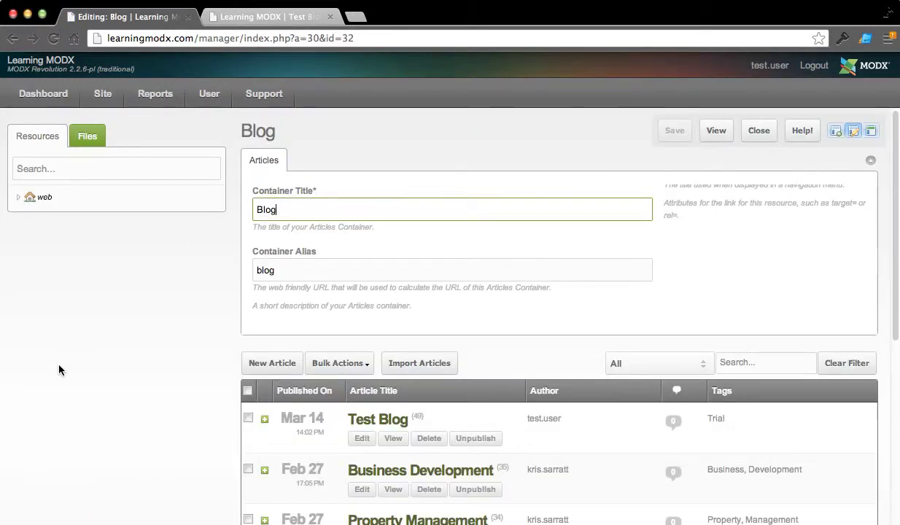
{"action": "left_click", "coordinate": [51, 88]}
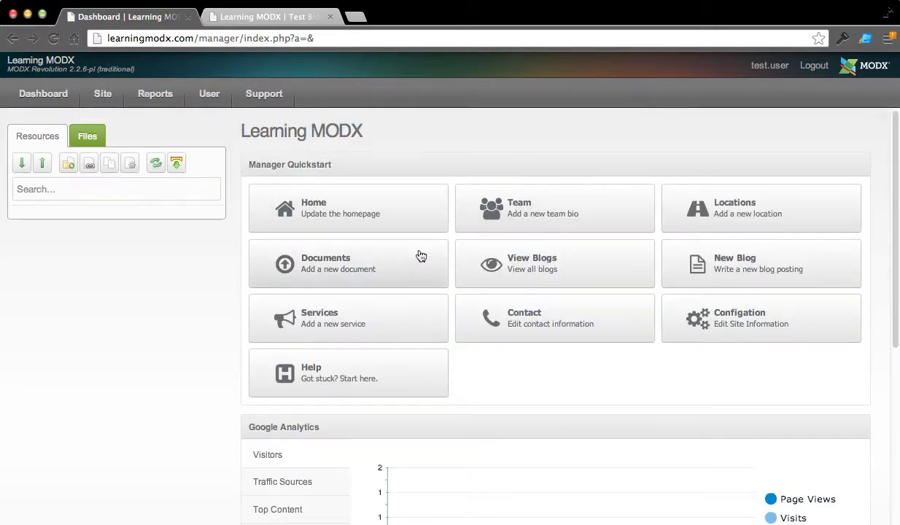
{"action": "left_click", "coordinate": [609, 271]}
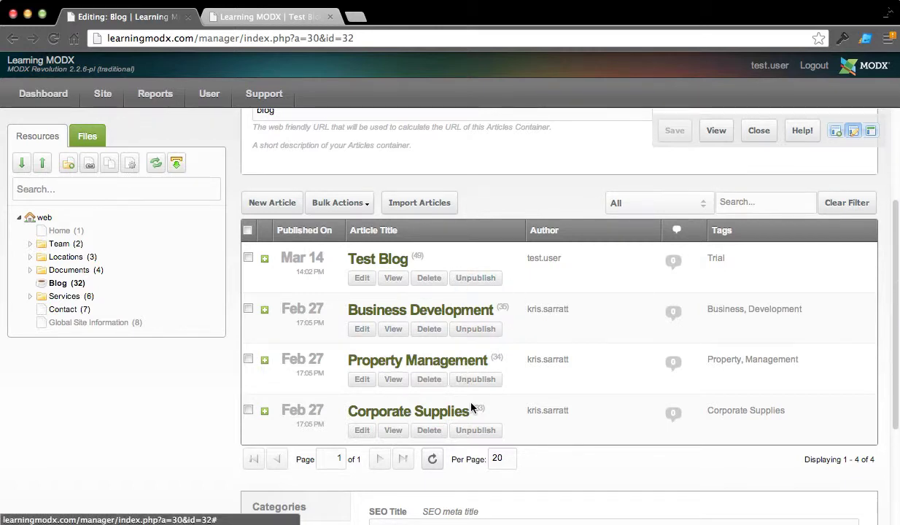
{"action": "scroll", "coordinate": [413, 432], "scroll_direction": "down", "scroll_amount": 2}
{"action": "scroll", "coordinate": [412, 435], "scroll_direction": "down", "scroll_amount": 3}
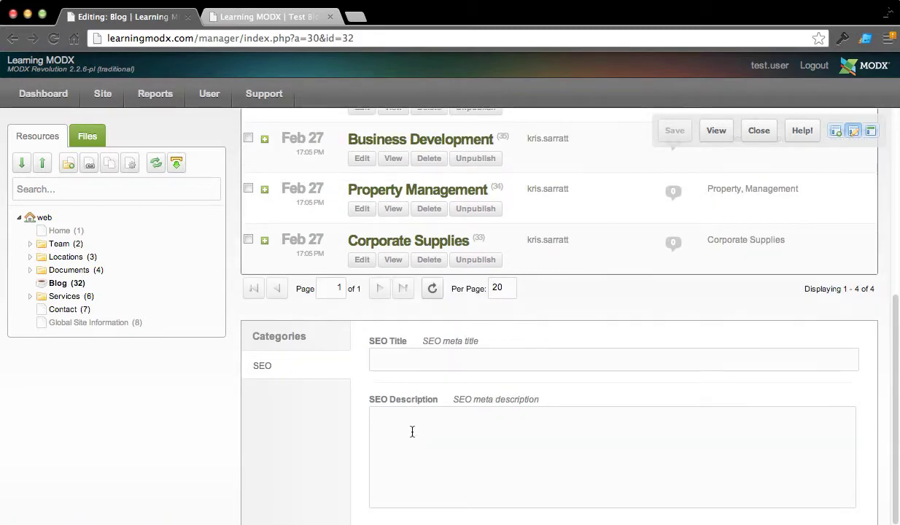
{"action": "scroll", "coordinate": [409, 431], "scroll_direction": "up", "scroll_amount": 10}
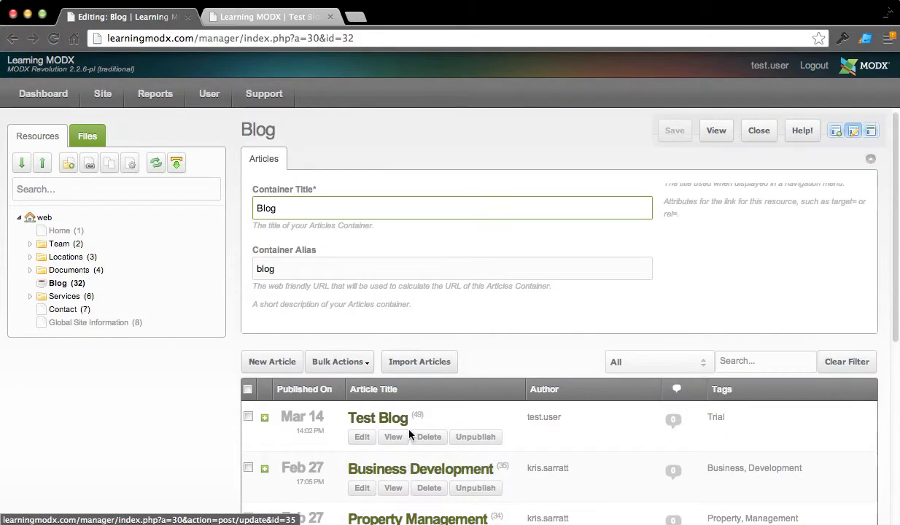